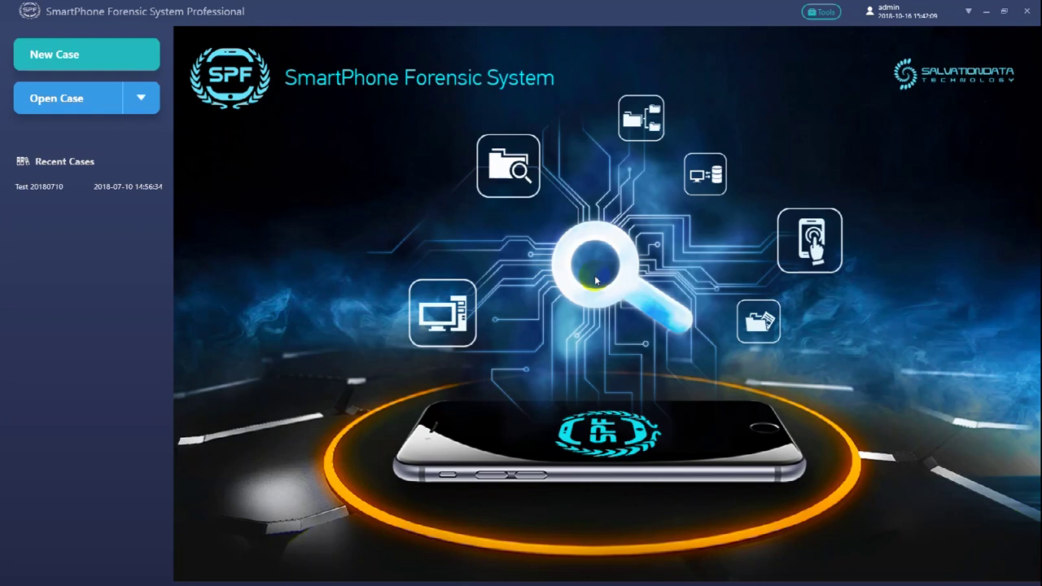
# - Start a new case and skip the Case Edit form to keep the default case details
pyautogui.click(73, 55)
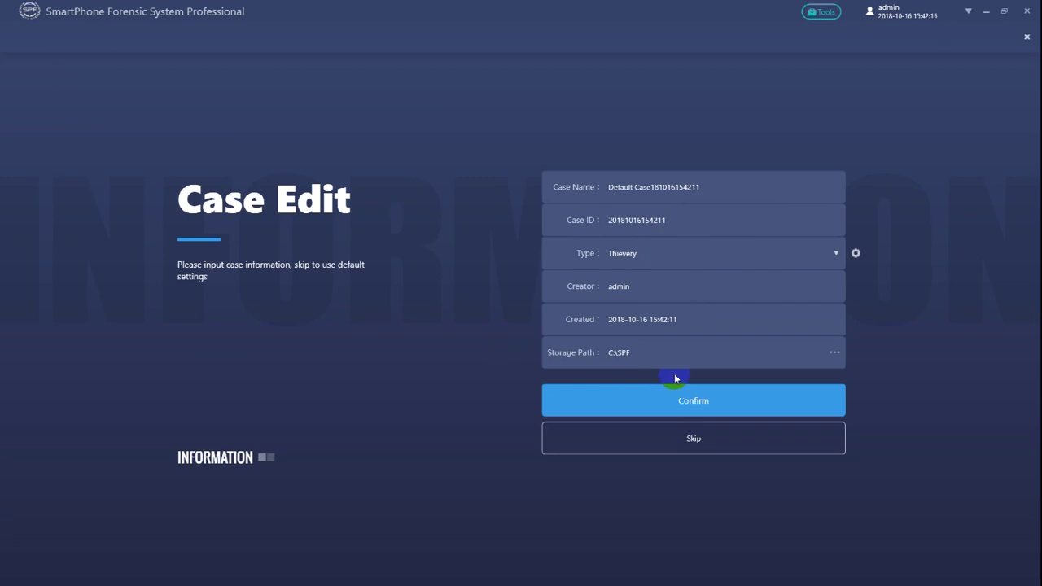
pyautogui.click(674, 444)
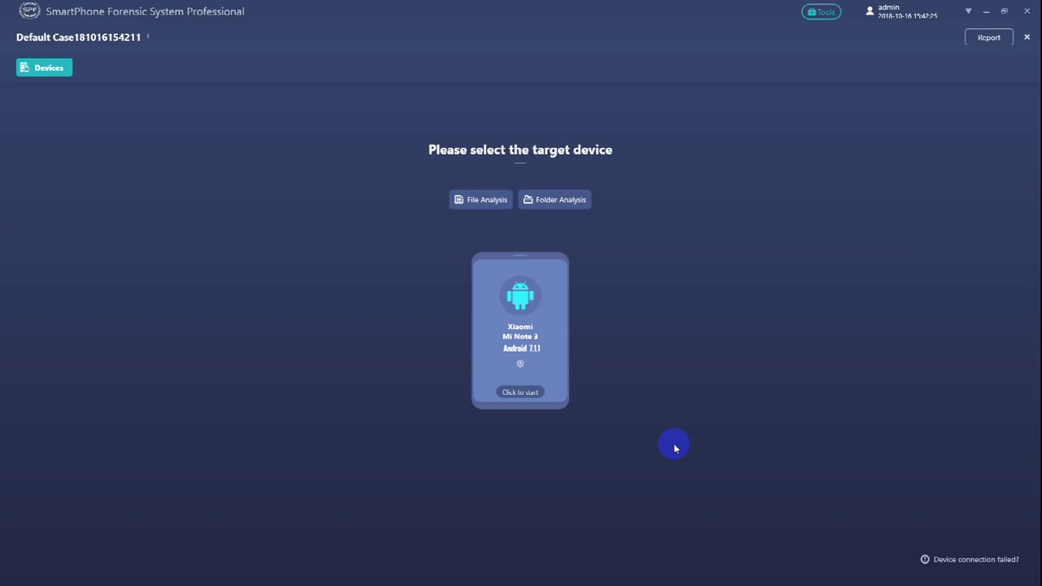
# - Start a backup extraction of all Basic Info items from the Xiaomi Mi Note 3
pyautogui.click(532, 338)
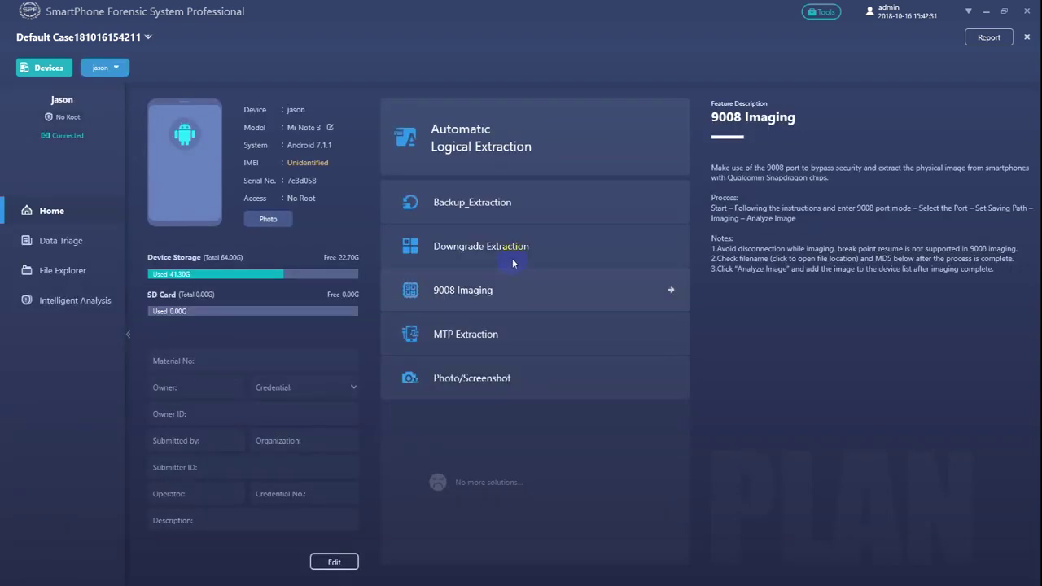
pyautogui.click(501, 219)
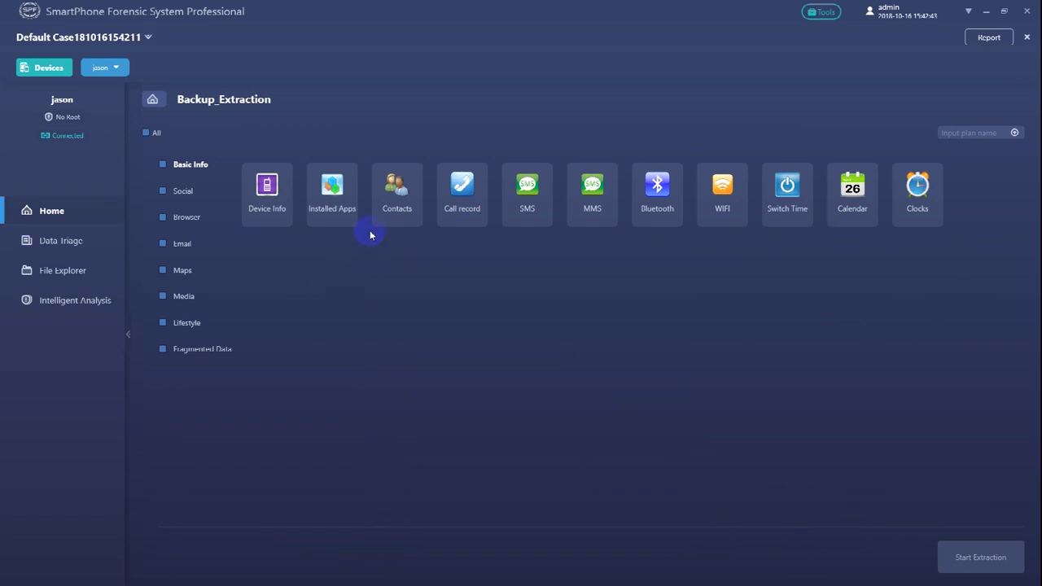
pyautogui.click(163, 165)
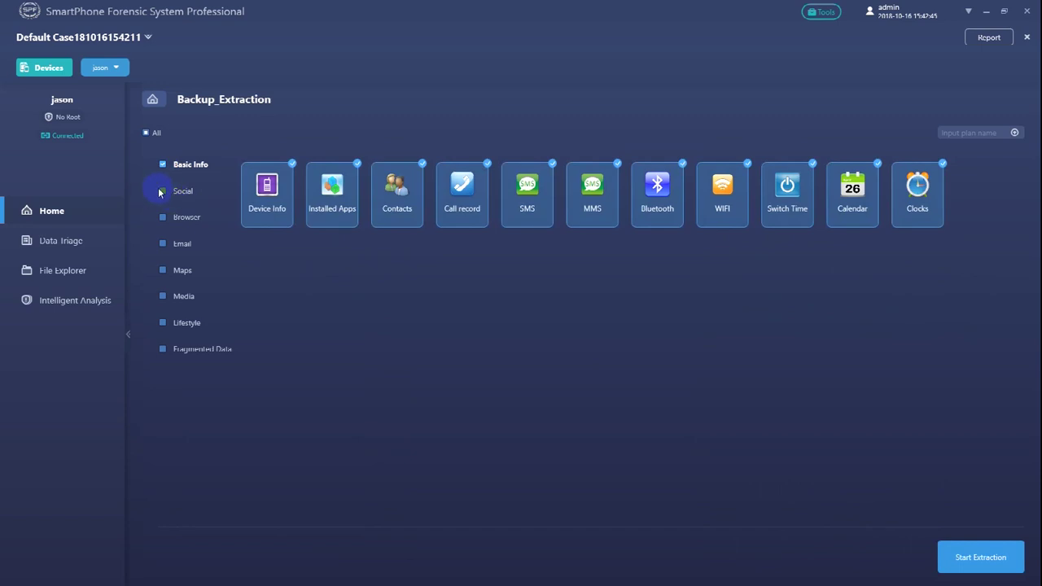
pyautogui.click(976, 538)
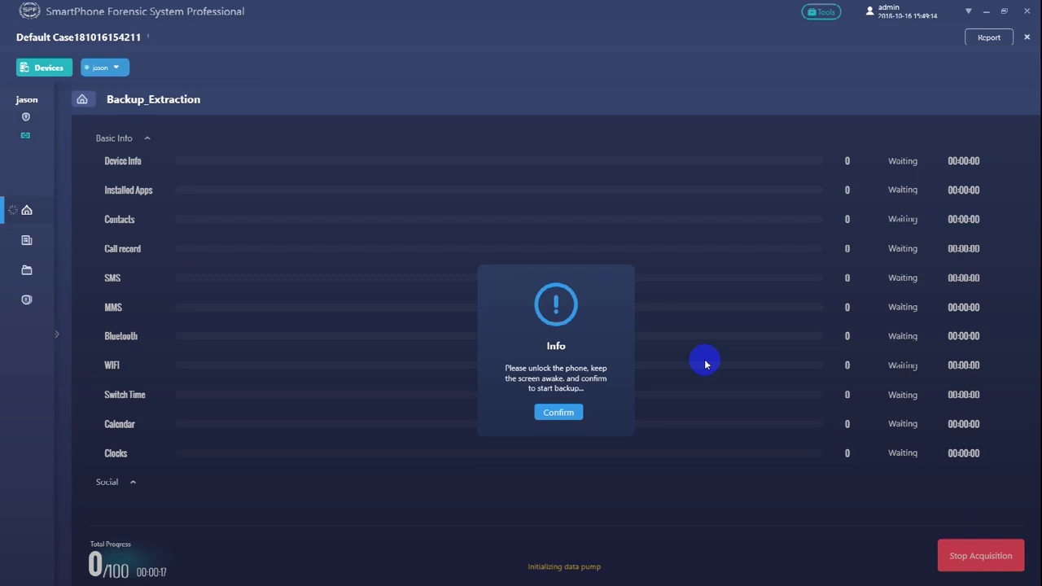
# - Confirm the unlock-phone notice so the auto-backup begins
pyautogui.click(565, 414)
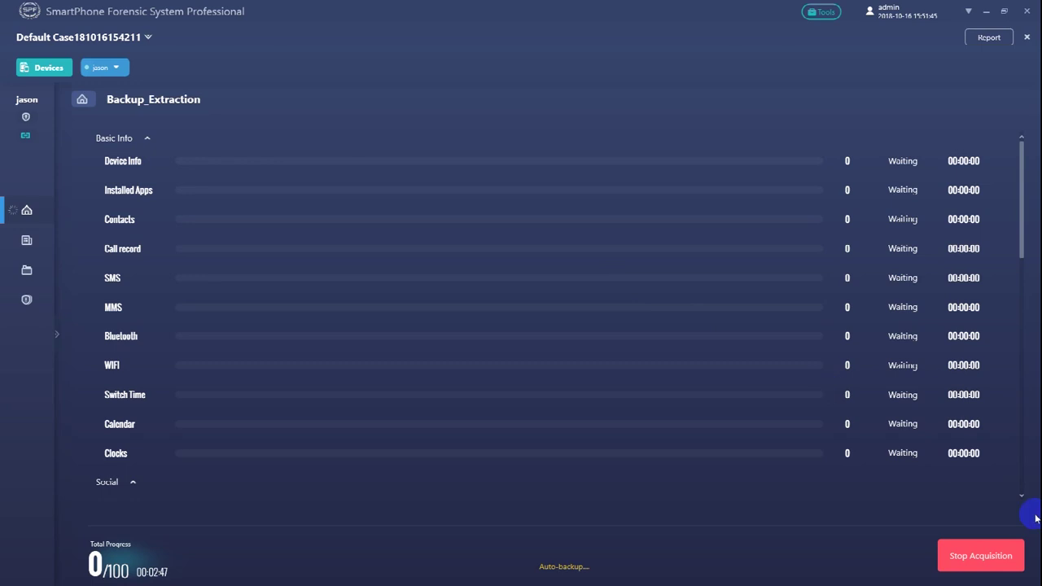
# - Stop the running backup acquisition and return to the target device selection
pyautogui.click(980, 560)
pyautogui.click(495, 351)
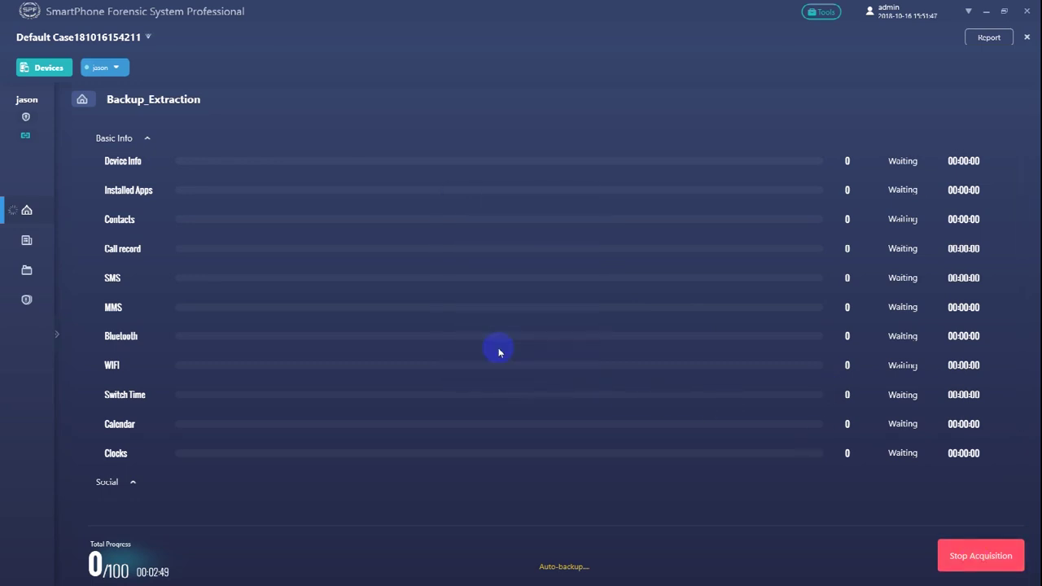
pyautogui.click(82, 97)
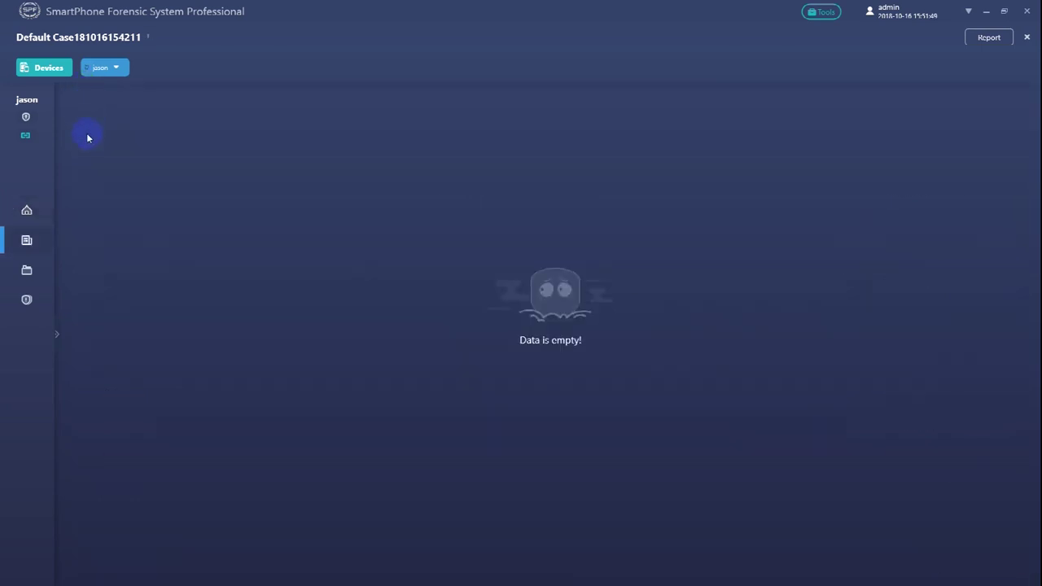
pyautogui.click(44, 67)
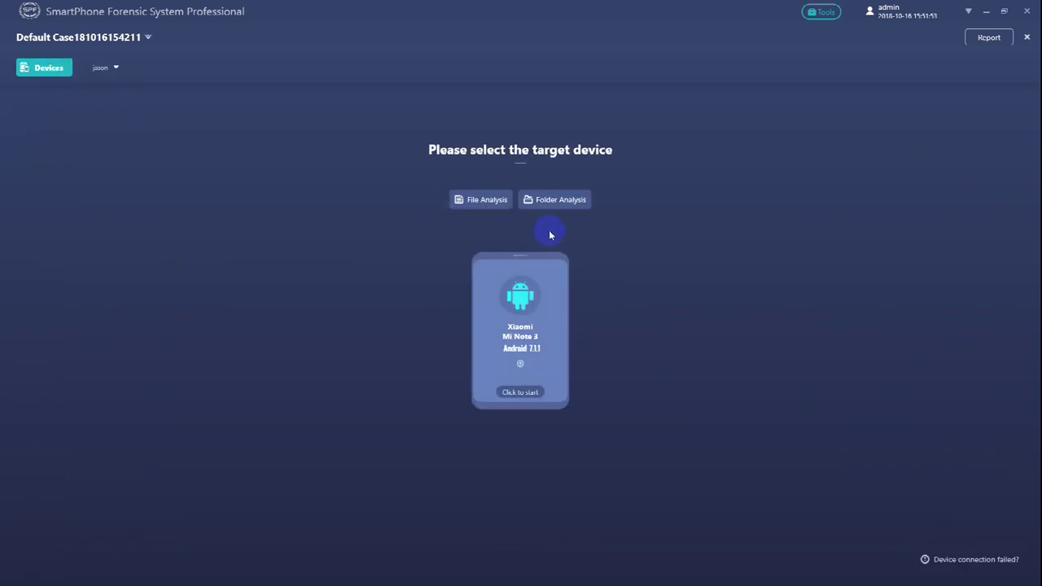
# - Load the Desktop folder 'Backup Demo' as a folder-analysis source
pyautogui.click(560, 200)
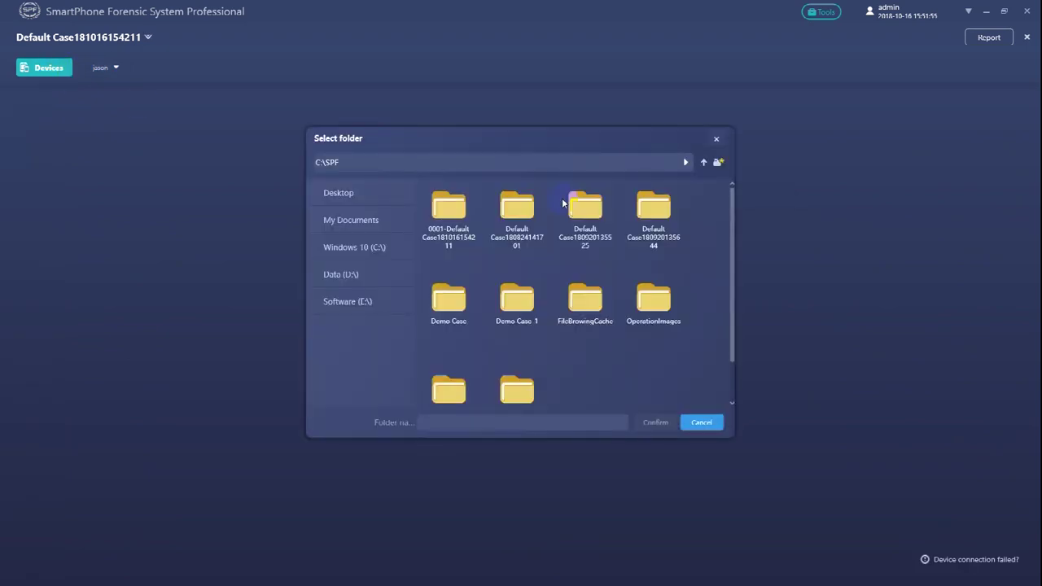
pyautogui.click(347, 196)
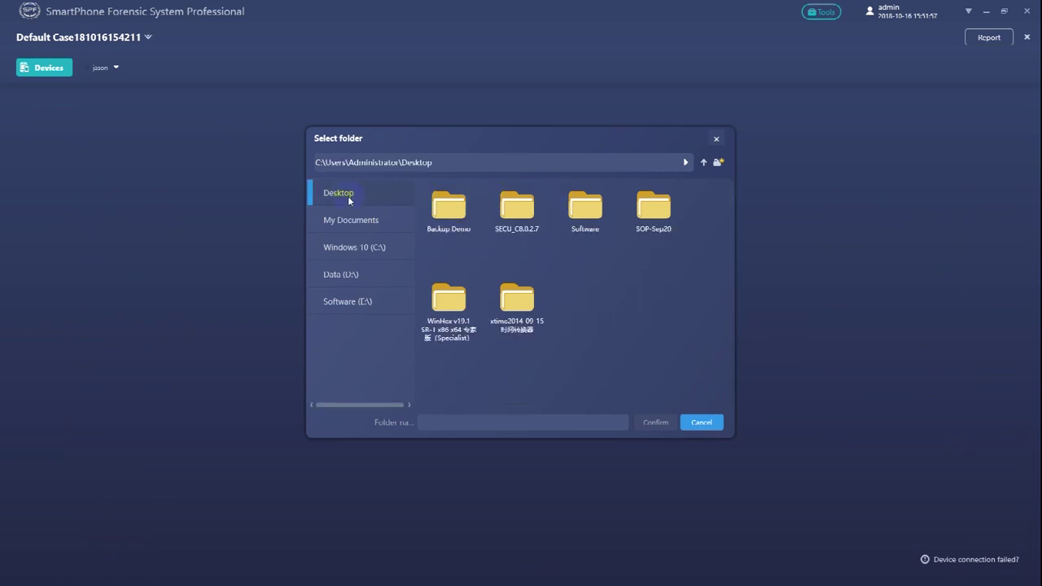
pyautogui.doubleClick(452, 214)
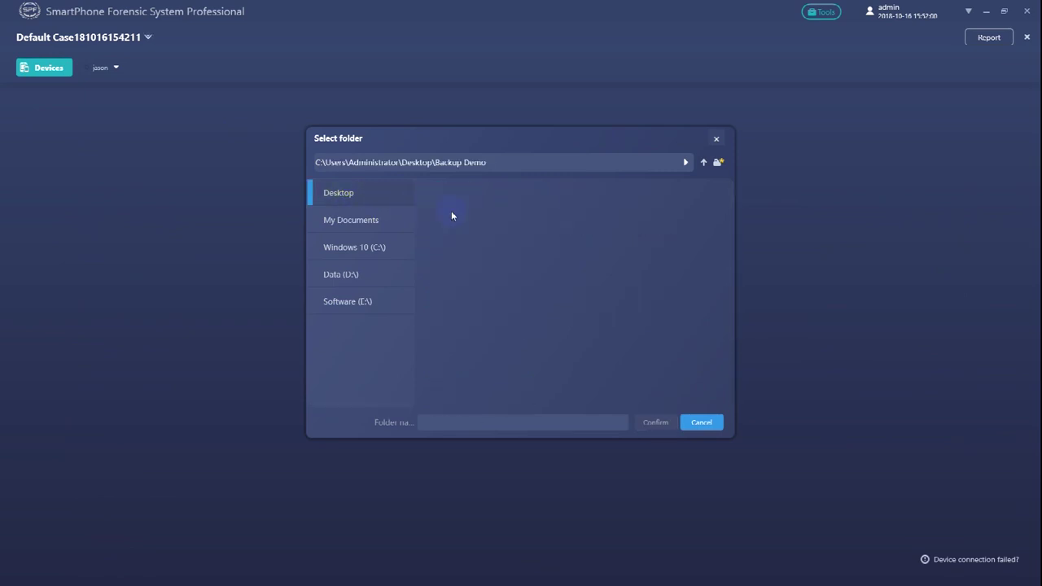
pyautogui.click(704, 162)
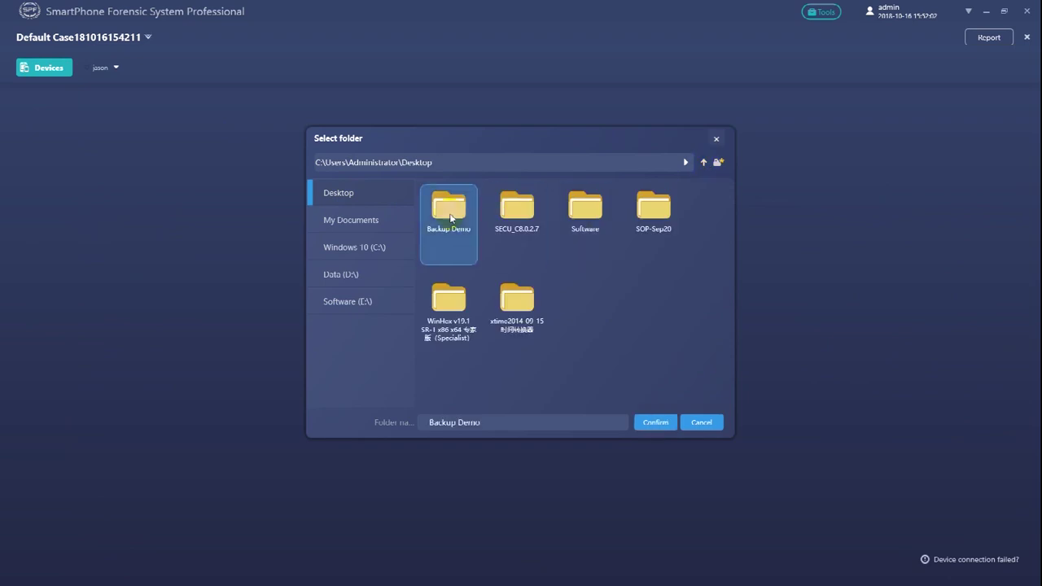
pyautogui.click(656, 425)
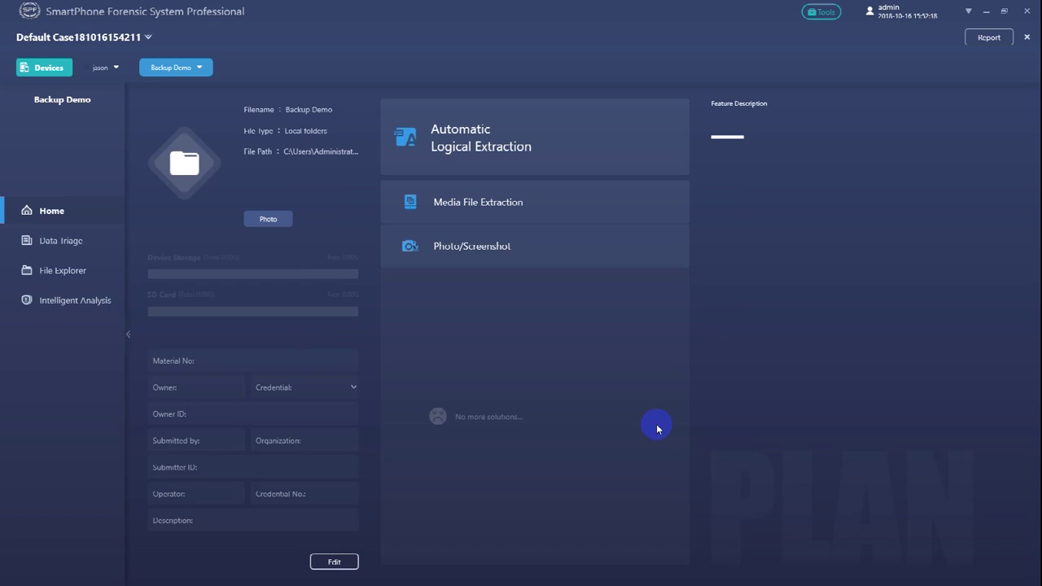
# - Run a logical extraction of all Basic Info items plus Skype and WhatsApp from Backup Demo
pyautogui.click(544, 126)
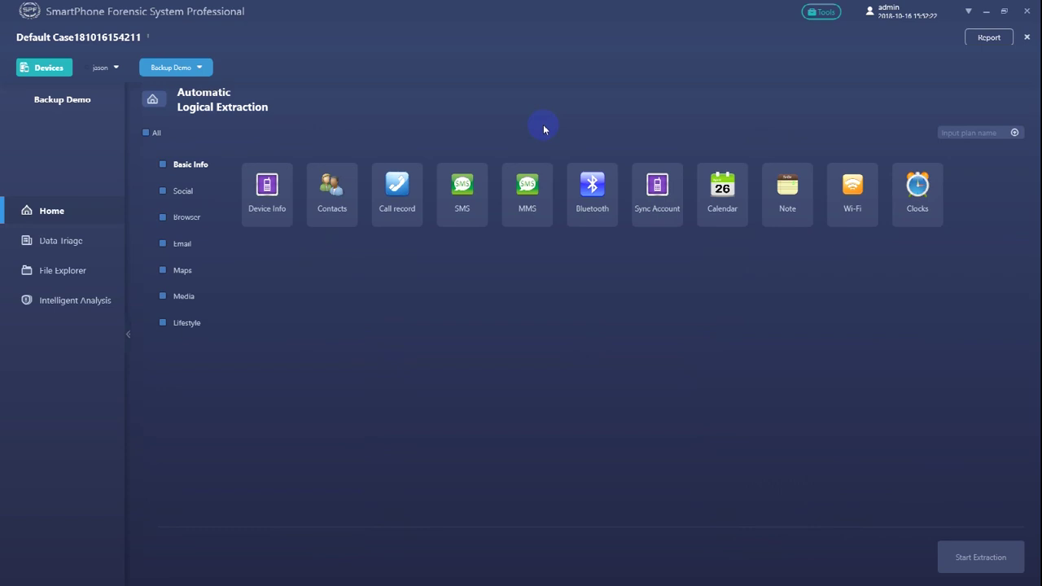
pyautogui.click(162, 164)
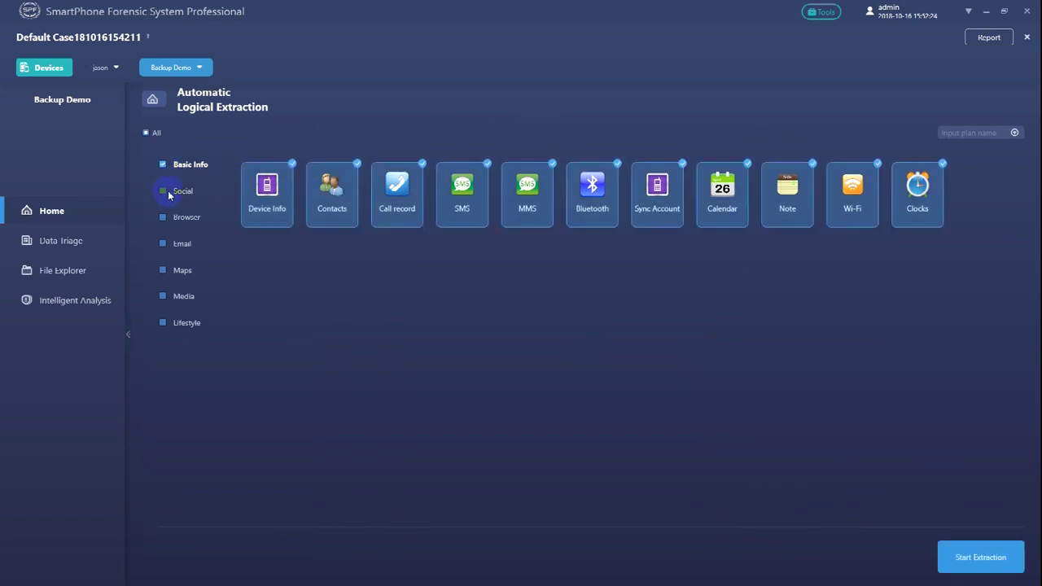
pyautogui.click(179, 193)
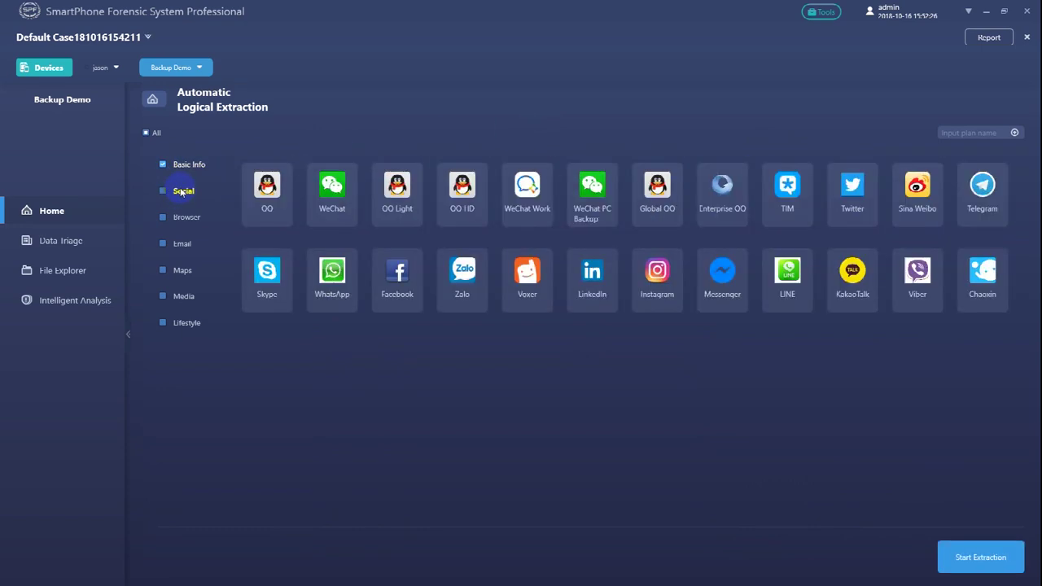
pyautogui.click(265, 277)
pyautogui.click(333, 277)
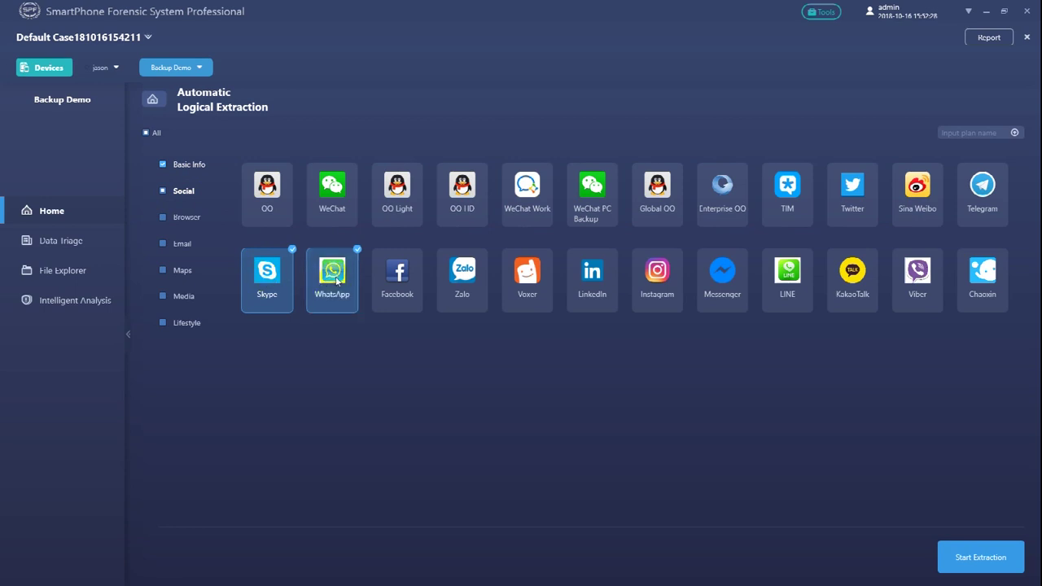
pyautogui.click(943, 556)
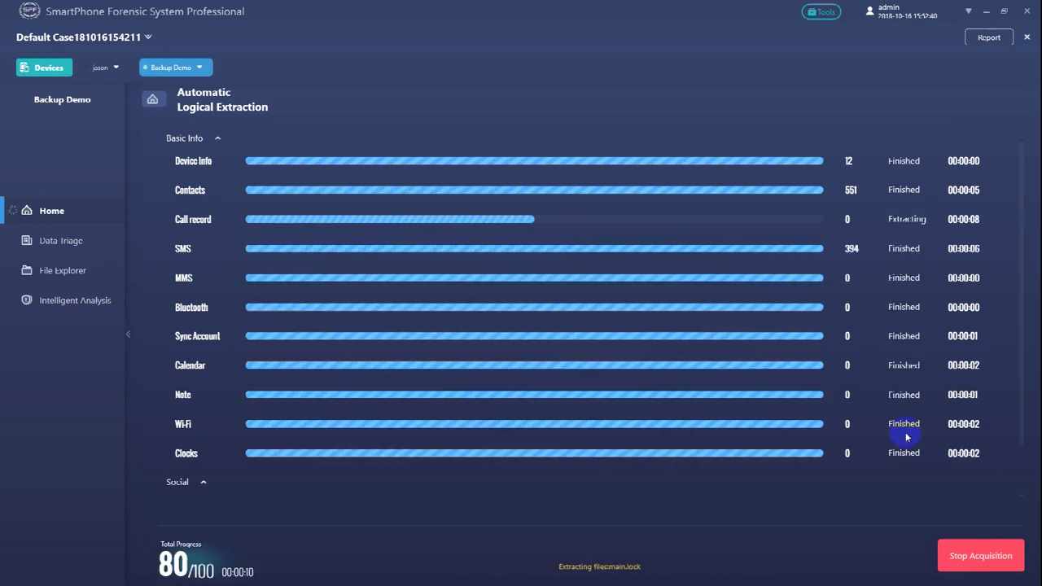
pyautogui.scroll(-1, 901, 431)
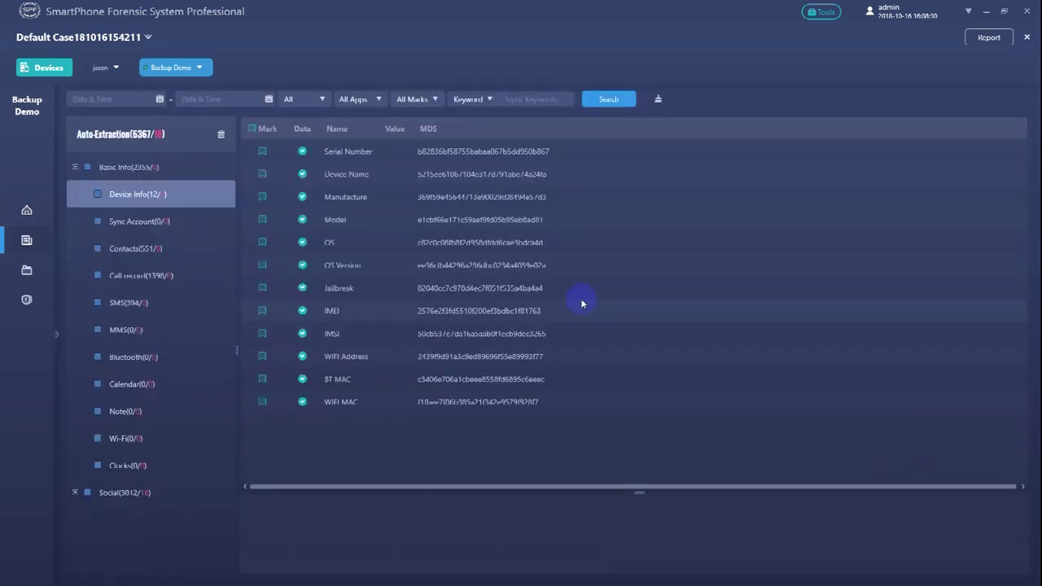
# - Review the extracted contacts, call records and one service number's SMS conversation
pyautogui.click(167, 249)
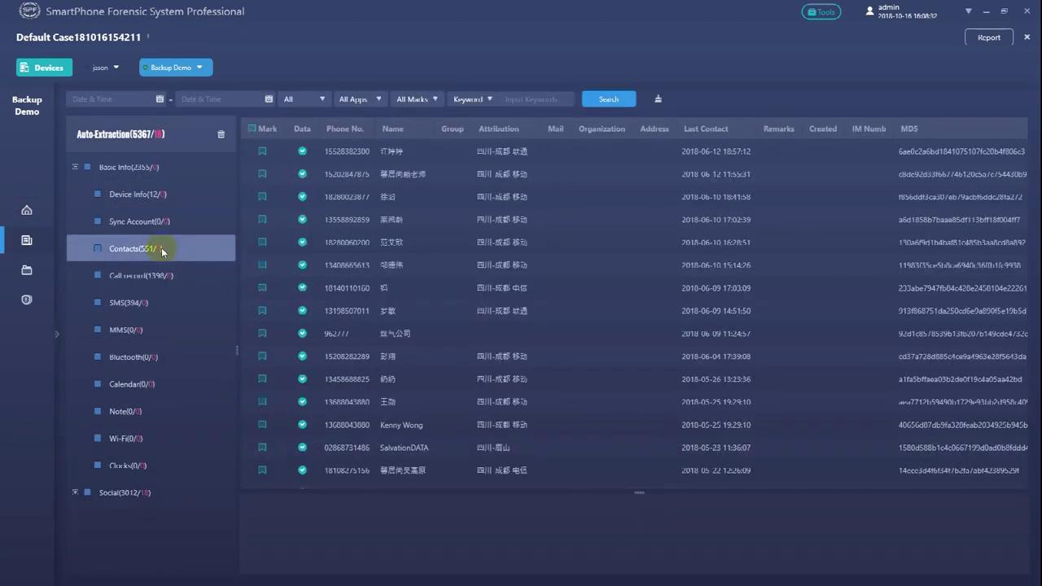
pyautogui.click(164, 279)
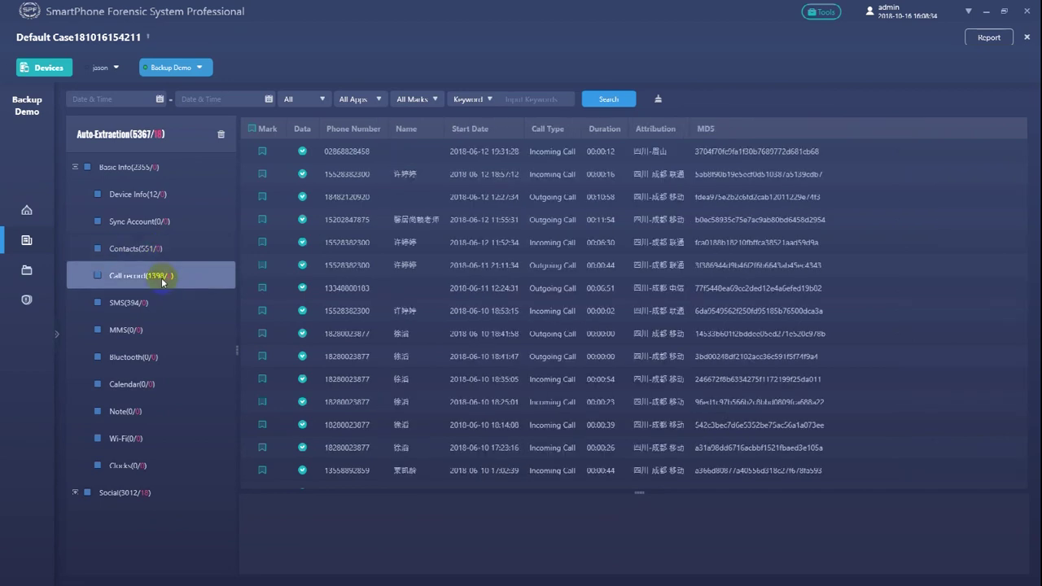
pyautogui.click(159, 305)
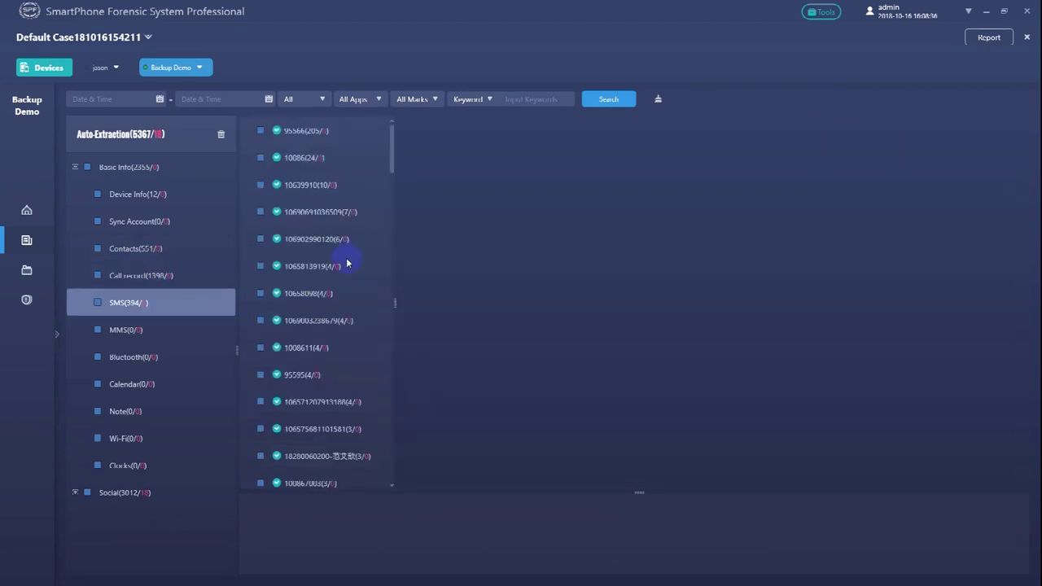
pyautogui.click(358, 213)
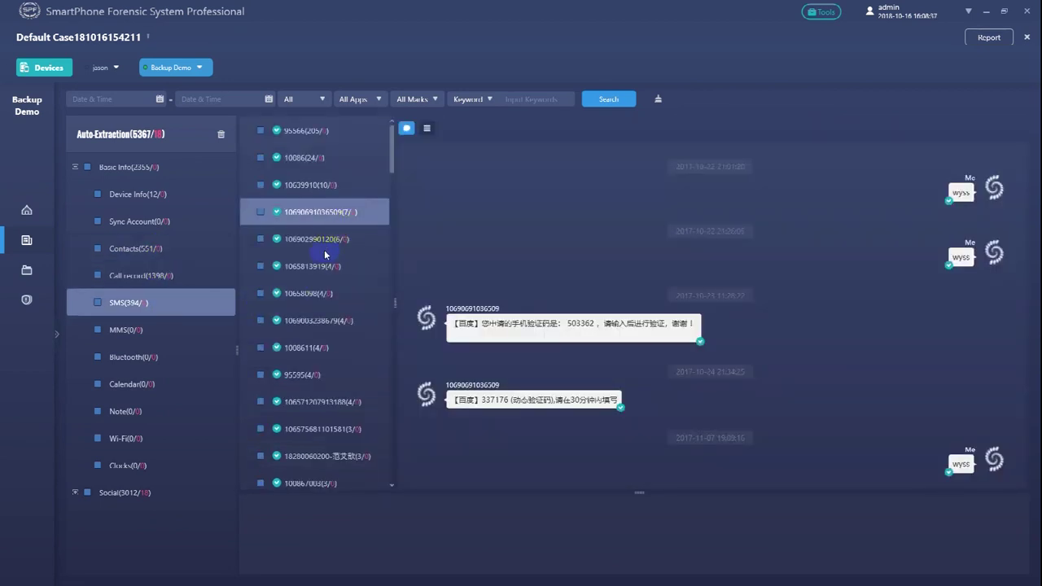
# - Browse the three WhatsApp friend chats under Social
pyautogui.click(75, 167)
pyautogui.click(75, 195)
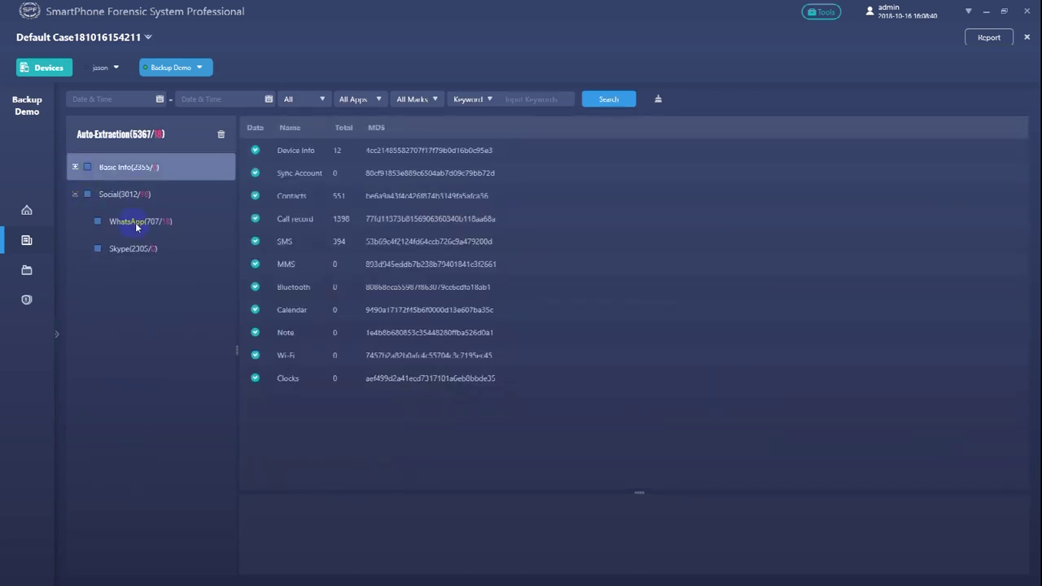
pyautogui.click(135, 222)
pyautogui.click(302, 214)
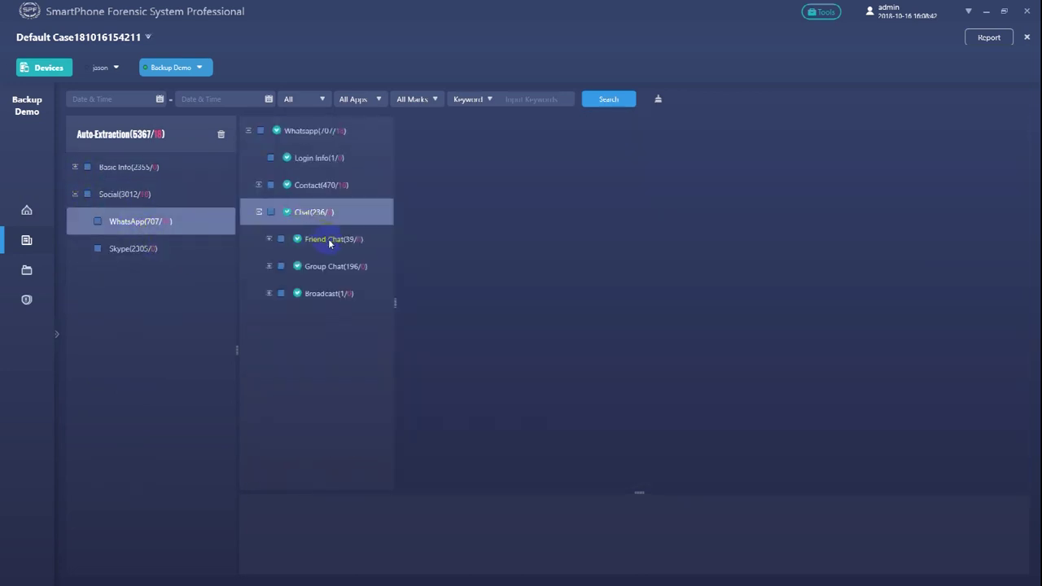
pyautogui.click(328, 239)
pyautogui.click(350, 266)
pyautogui.click(363, 295)
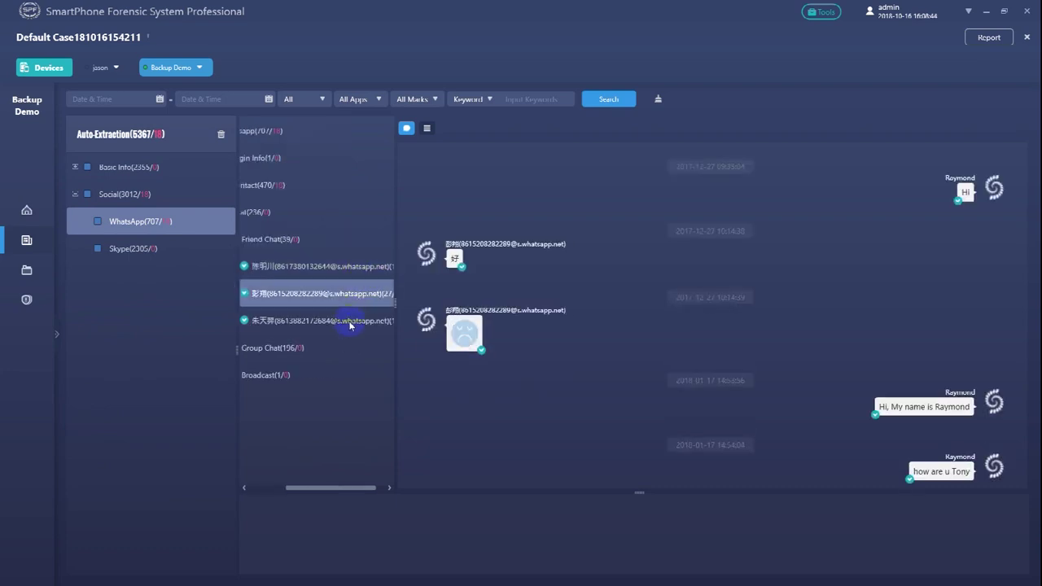
pyautogui.click(350, 323)
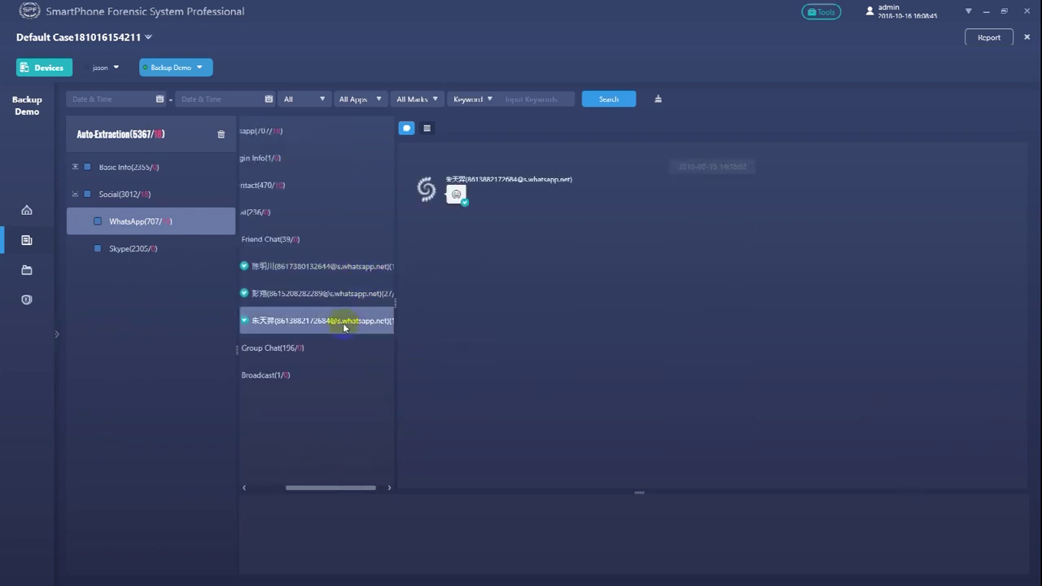
# - View the Skype profile details and read through the first Skype group conversation
pyautogui.click(130, 250)
pyautogui.click(317, 162)
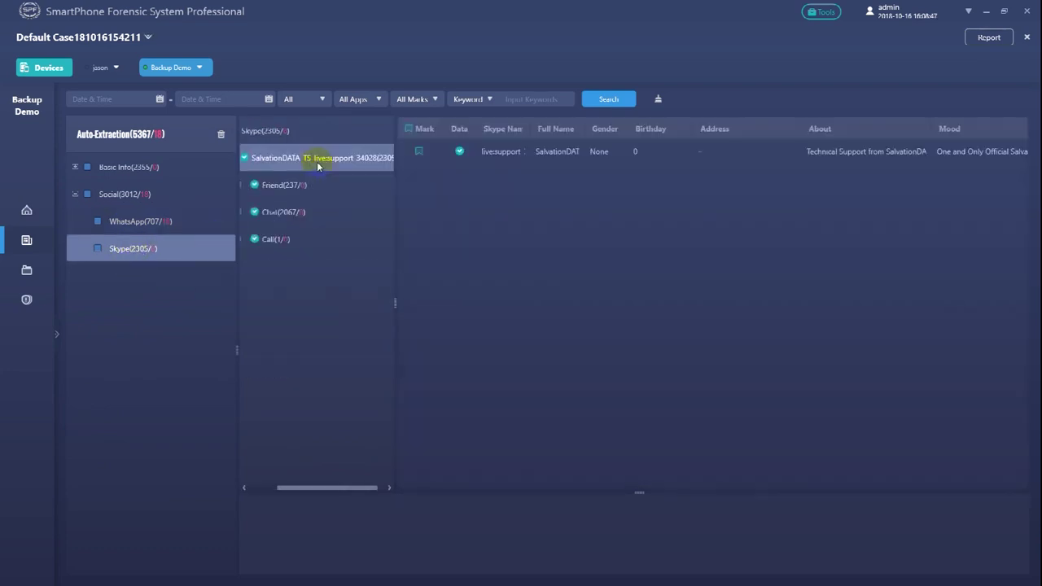
pyautogui.click(301, 215)
pyautogui.click(321, 267)
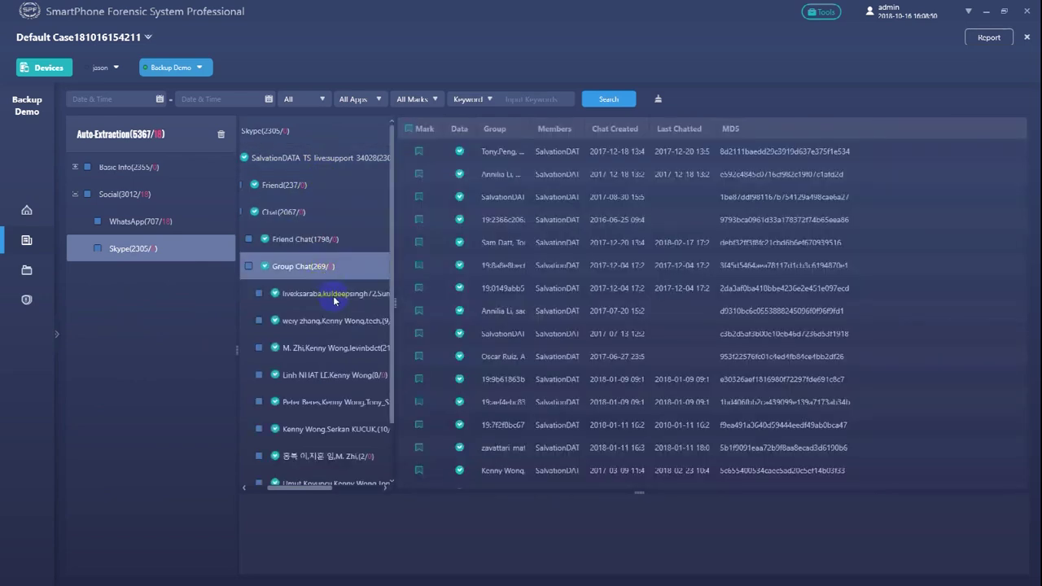
pyautogui.click(333, 300)
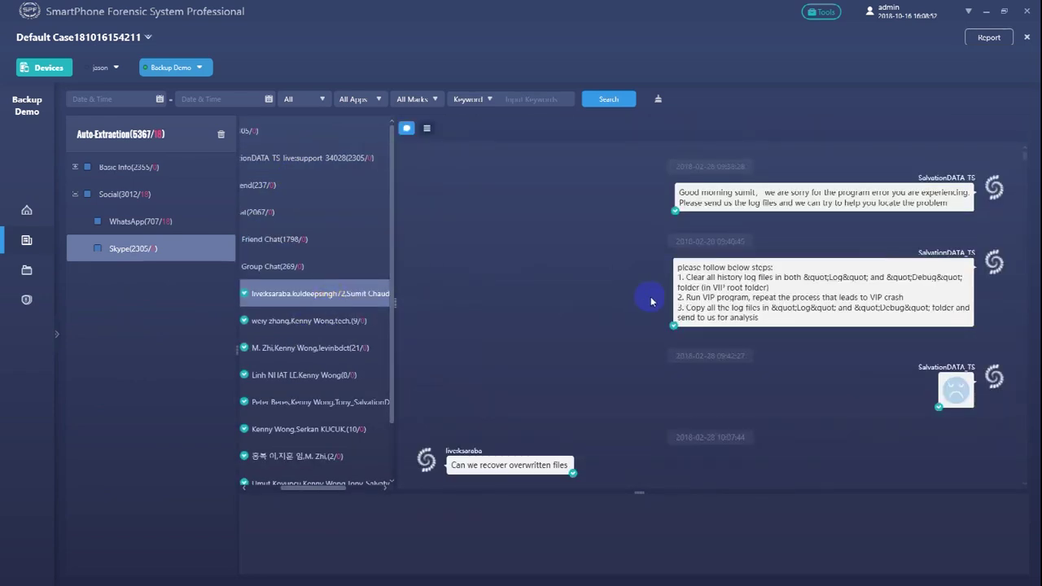
pyautogui.scroll(-15, 650, 302)
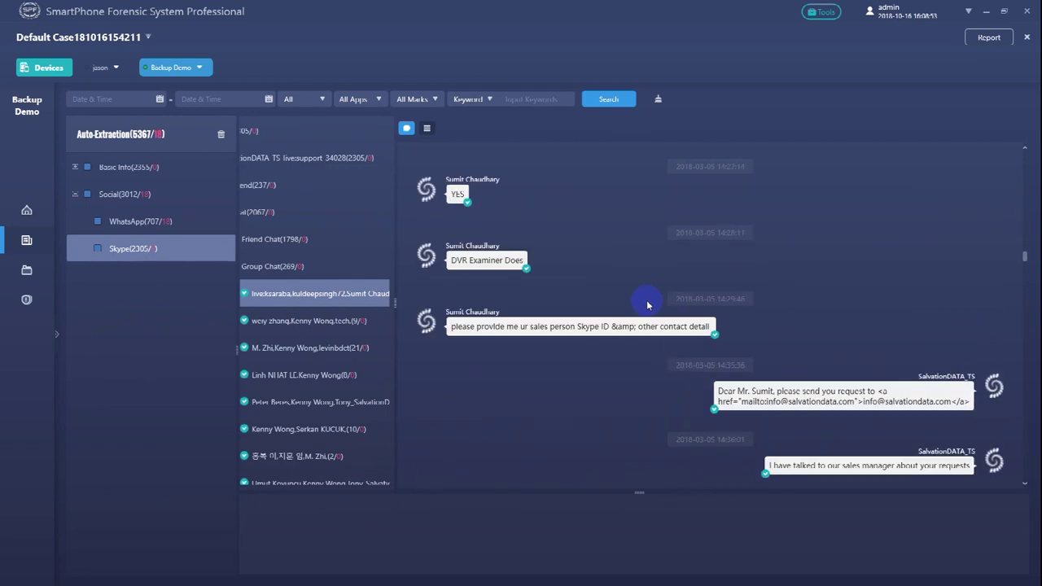
pyautogui.scroll(-12, 646, 301)
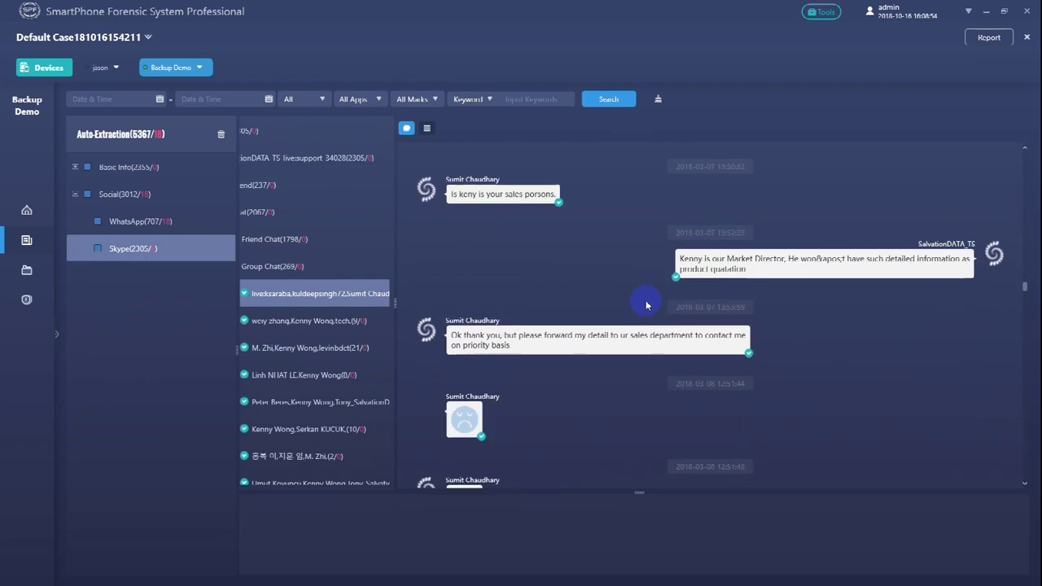
# - Open the Forensic Report dialog (All Device, HTML, C:\SPF\Report) and move it higher
pyautogui.click(987, 38)
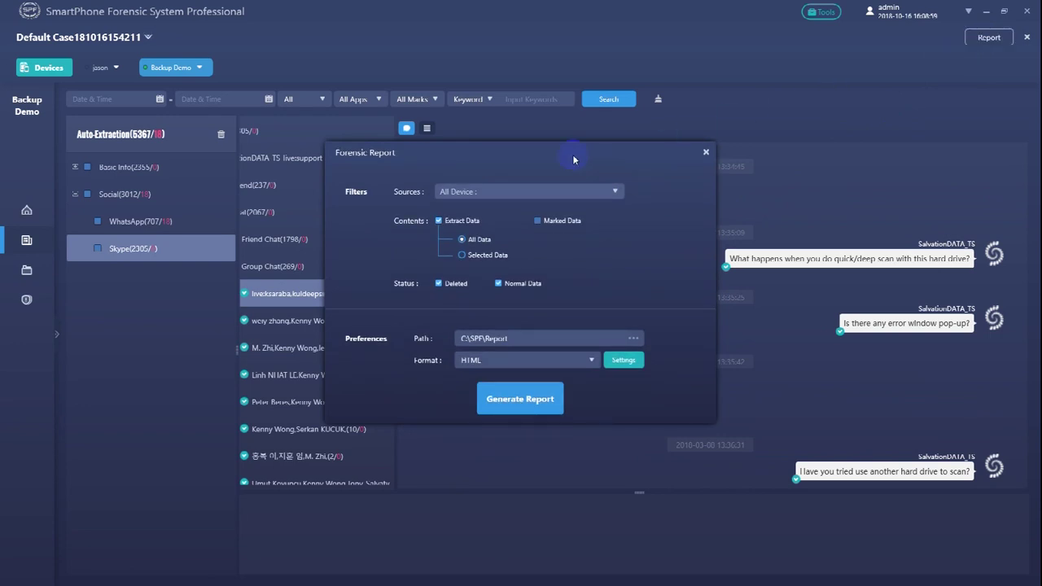
pyautogui.moveTo(572, 154); pyautogui.dragTo(562, 101)
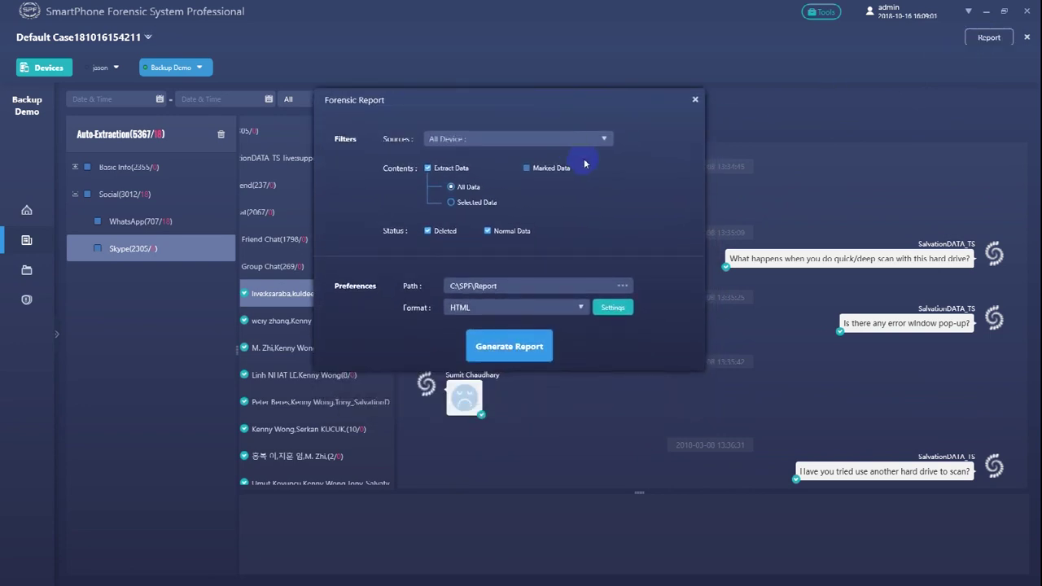